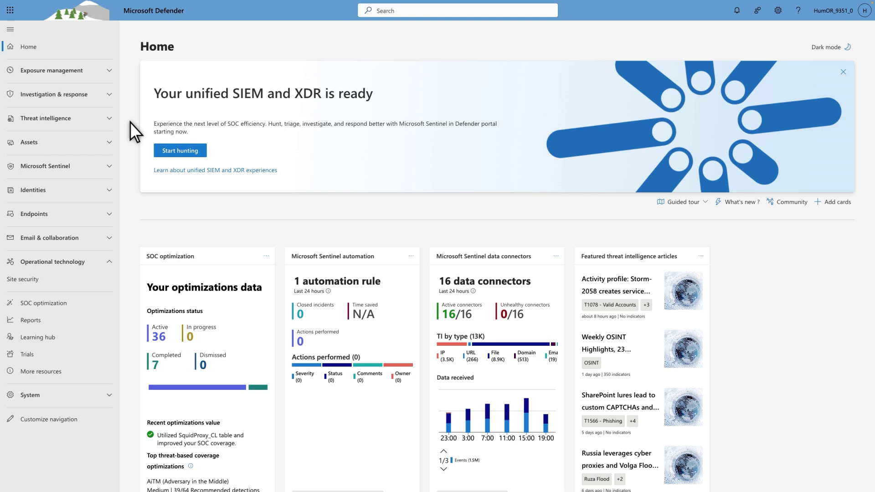
- Go to Incidents & alerts > Incidents, customize columns, and expand the Attack using AiTM phishing incident
click(108, 95)
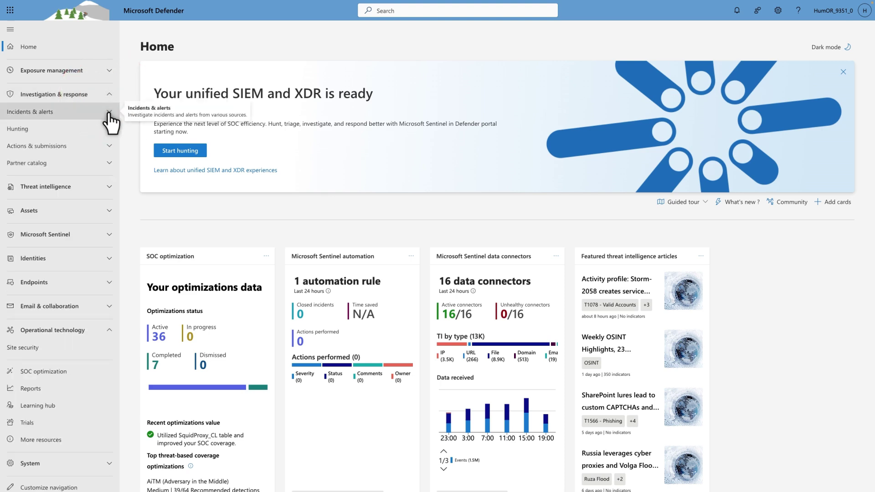
click(109, 113)
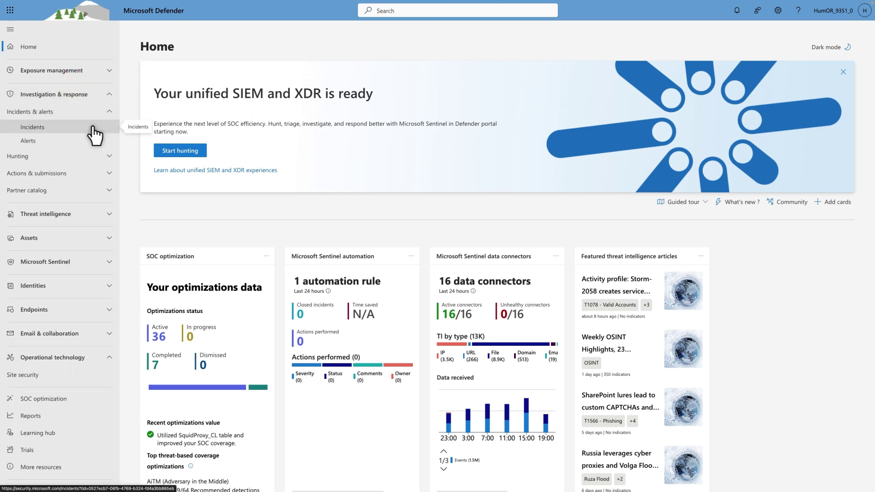
click(93, 128)
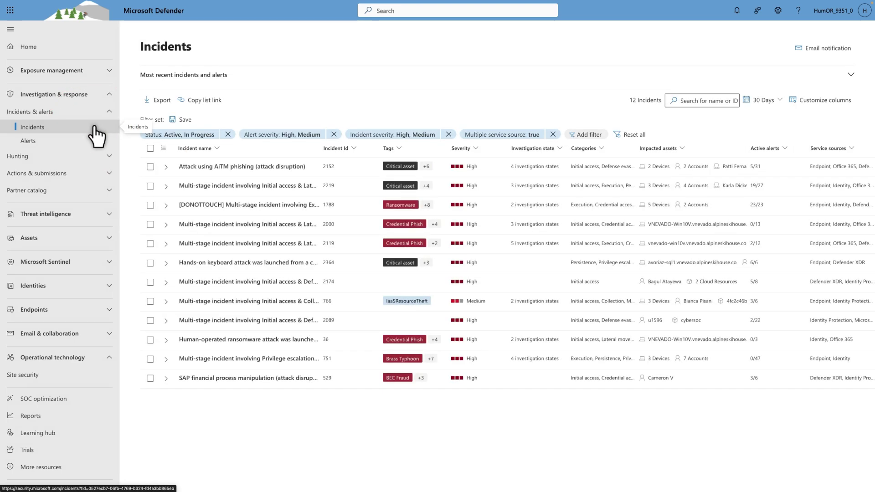
click(799, 100)
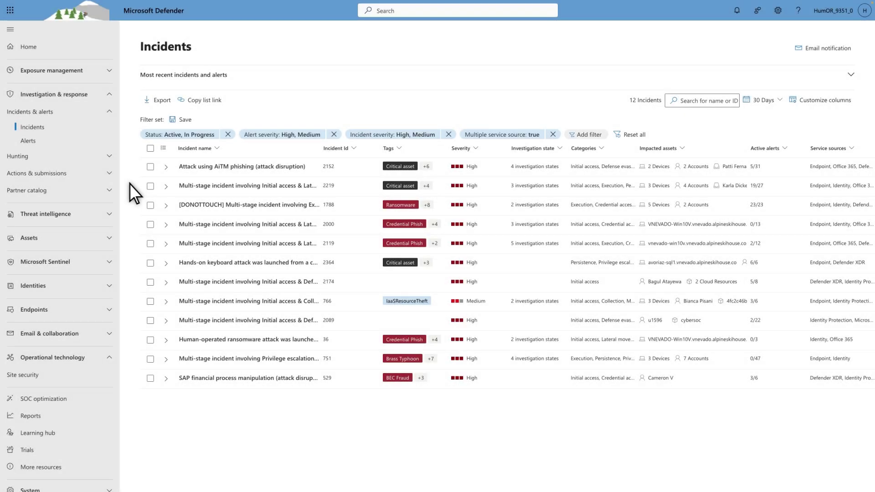
click(166, 168)
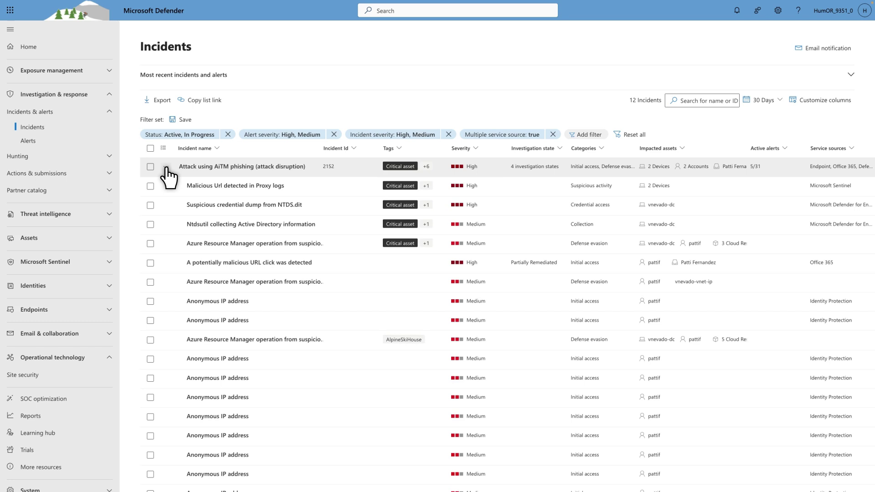
- Open the AiTM phishing incident and view its authentication request alert in the attack story
click(214, 167)
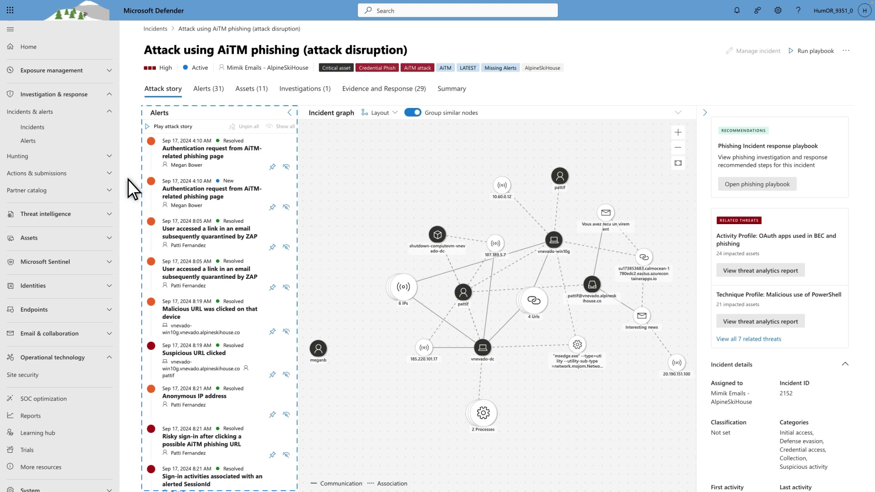
click(155, 163)
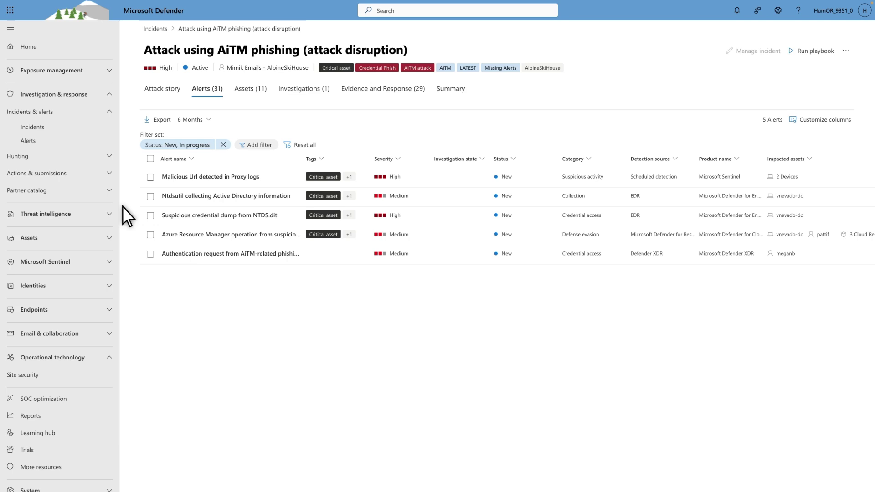
- Preview the Malicious Url detected in Proxy logs alert, then view the incident's two high-risk devices
click(156, 179)
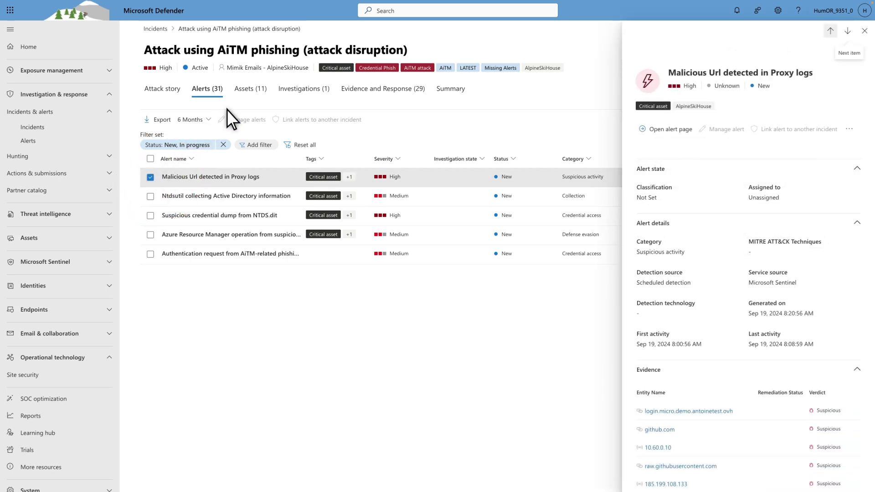
click(257, 91)
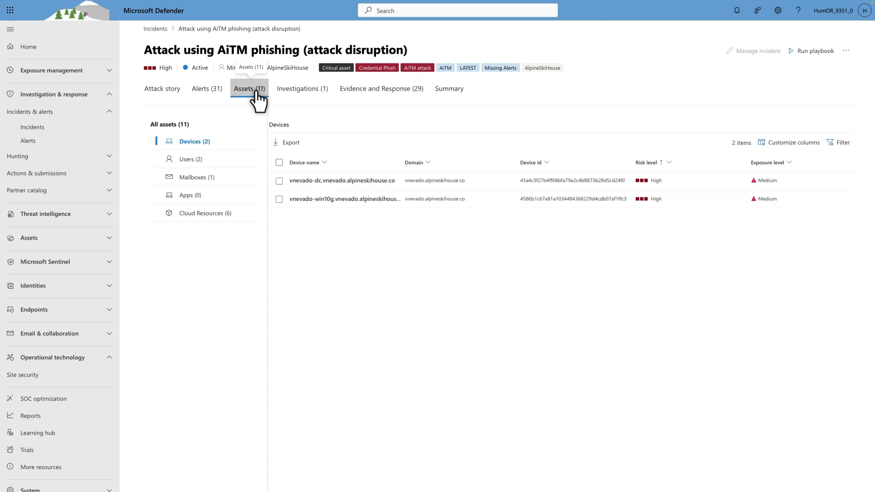
- Check the incident's users and mailboxes, then open the affected mailbox's page in Explorer
click(206, 165)
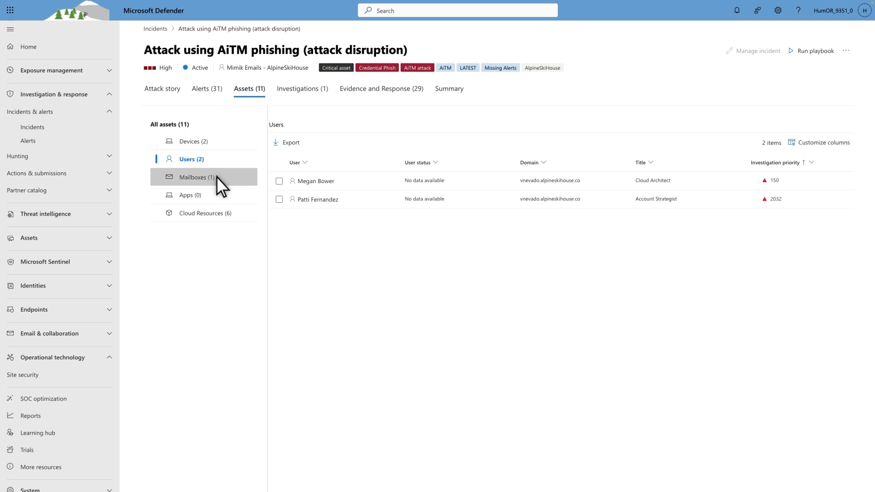
click(220, 182)
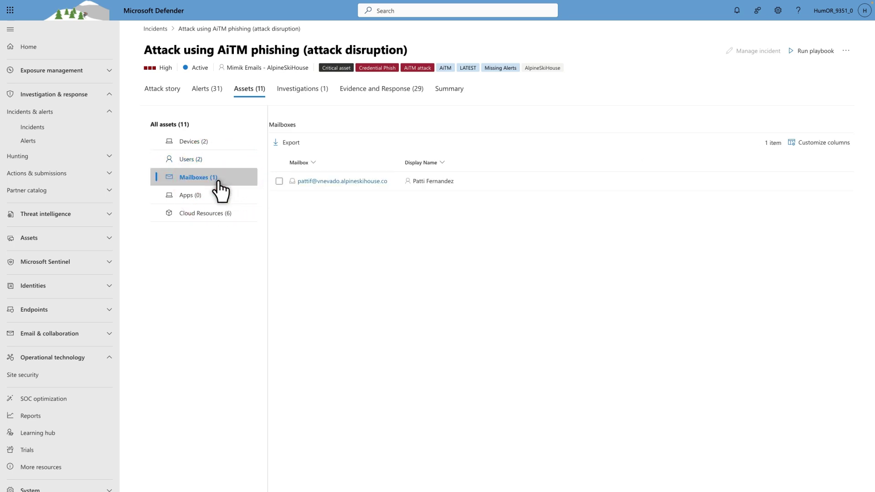
click(295, 186)
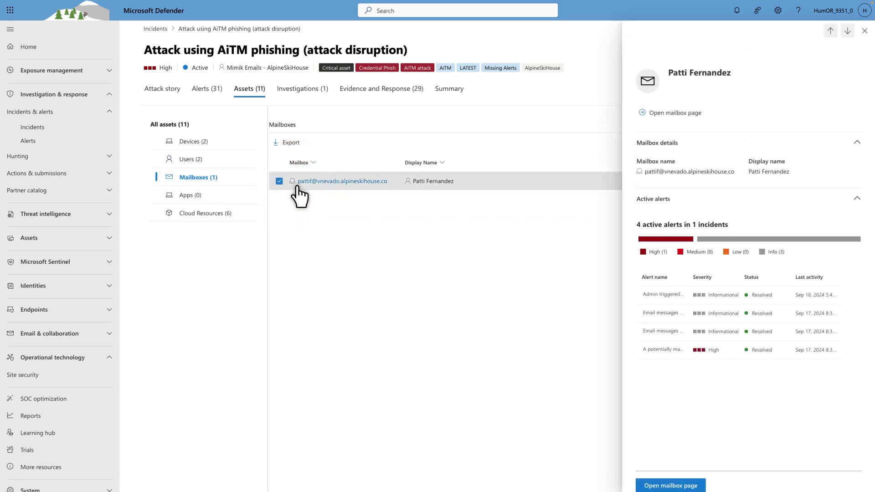
click(646, 114)
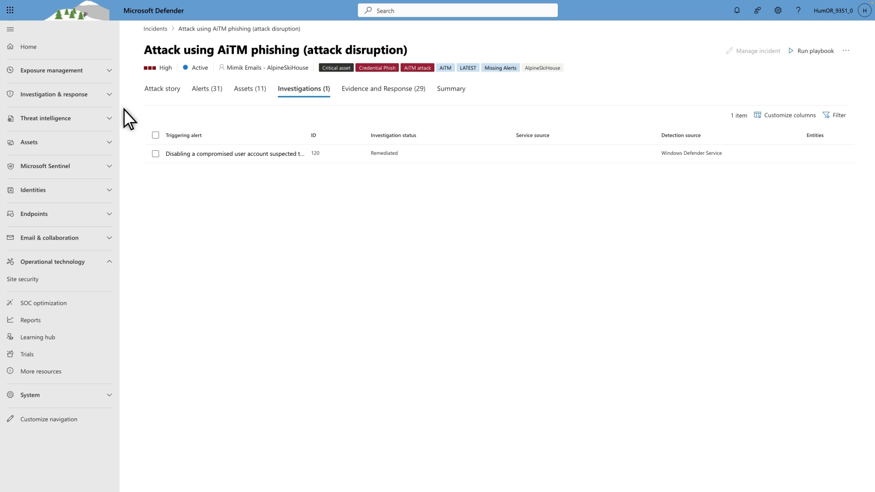
- Move from the incident's investigations to its Evidence and Response tab
click(354, 90)
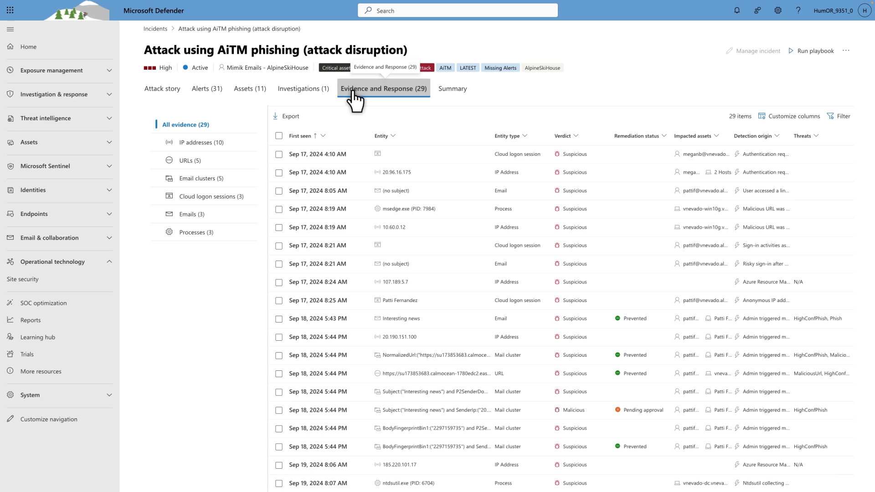
- Filter the evidence to emails and run Go hunt on the Interesting news email
click(205, 222)
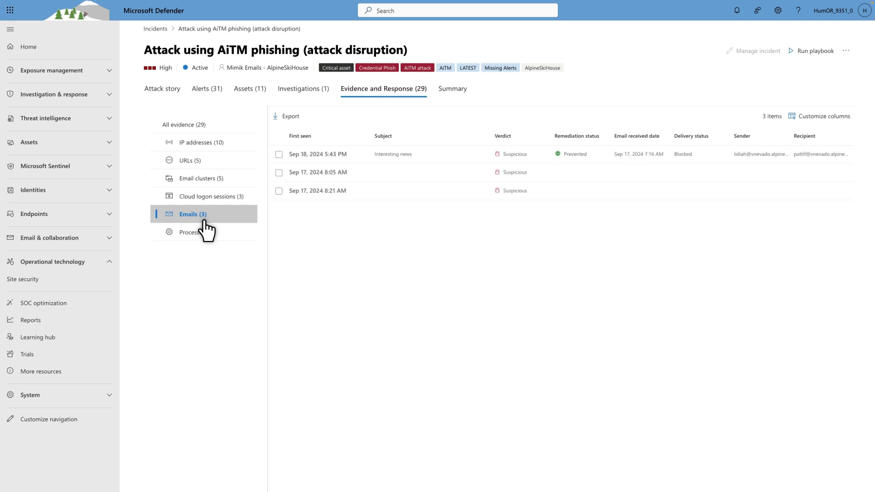
click(288, 158)
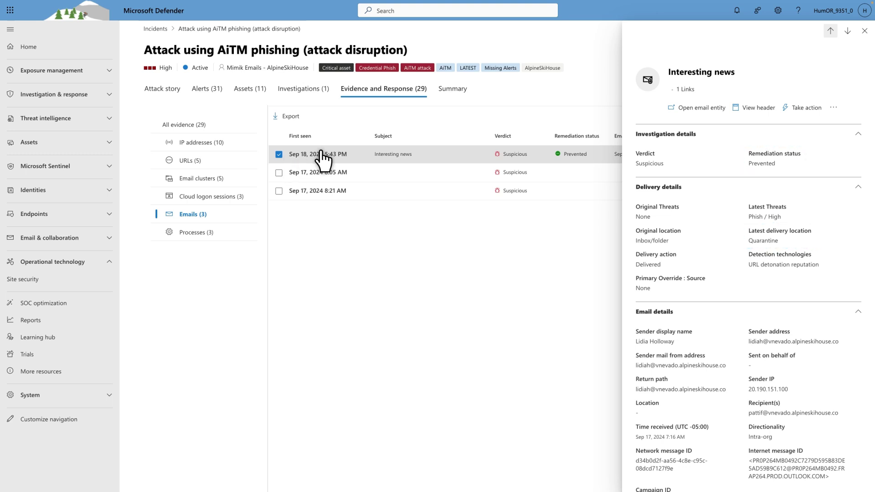
click(833, 109)
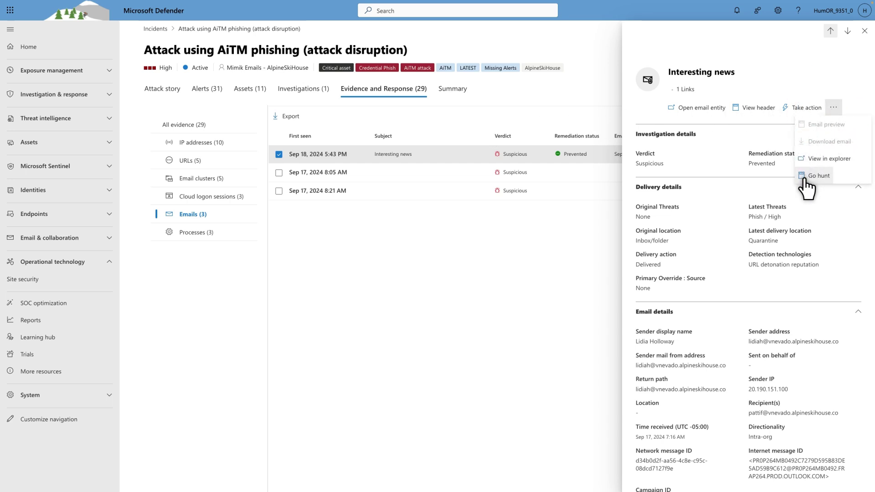
click(805, 183)
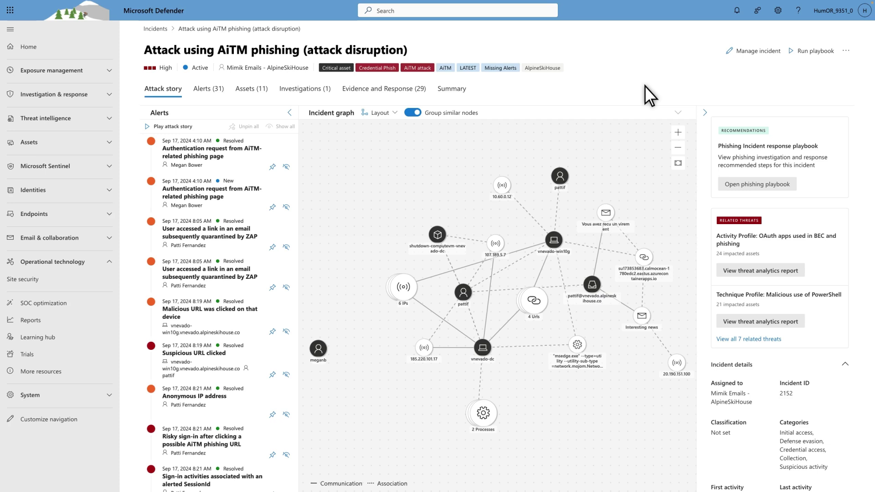
- Set the incident to Resolved, classified True positive - Multi staged attack, and save
click(736, 51)
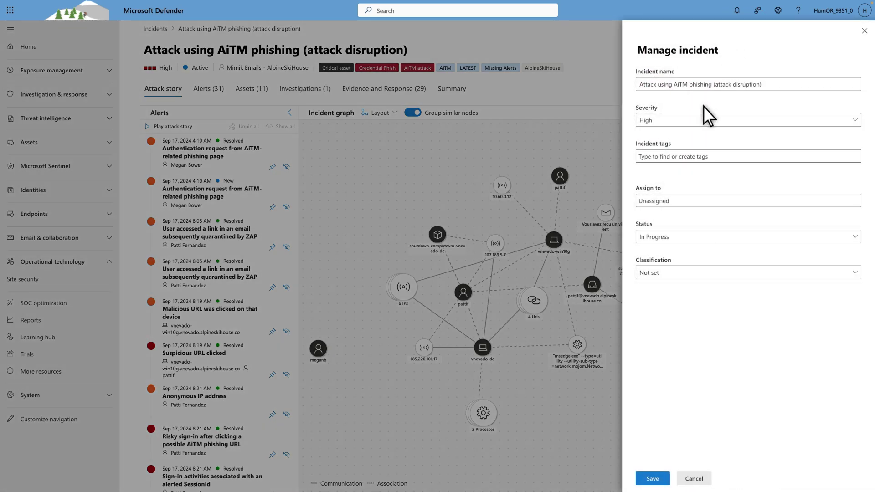
click(681, 237)
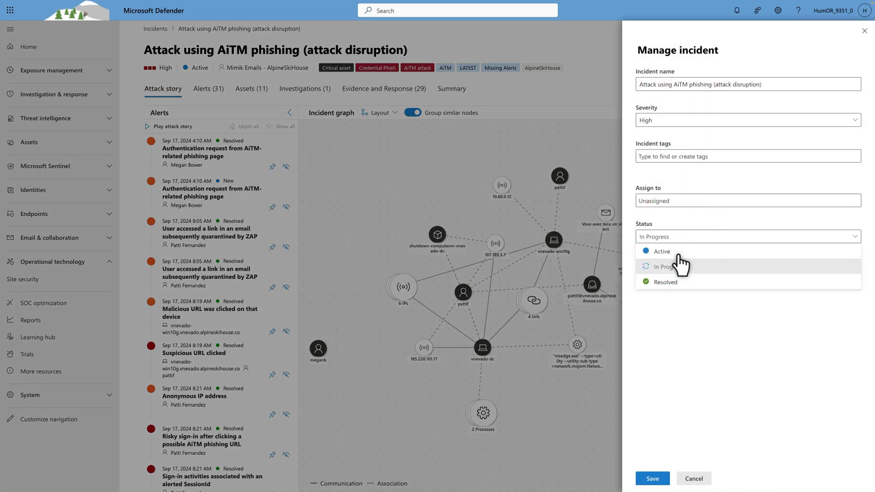
click(685, 285)
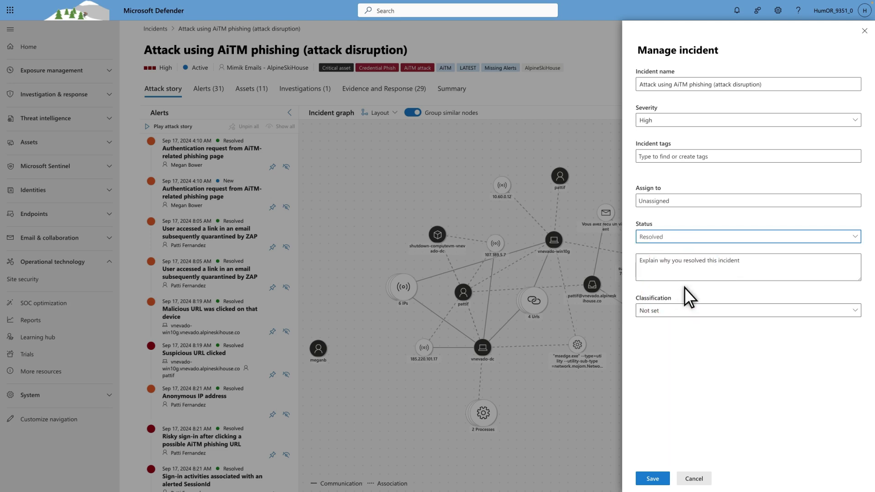
click(683, 312)
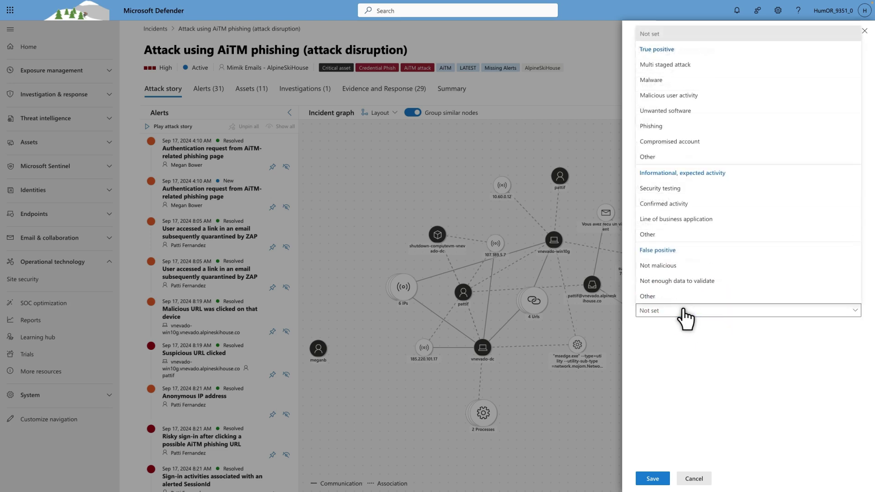
click(679, 66)
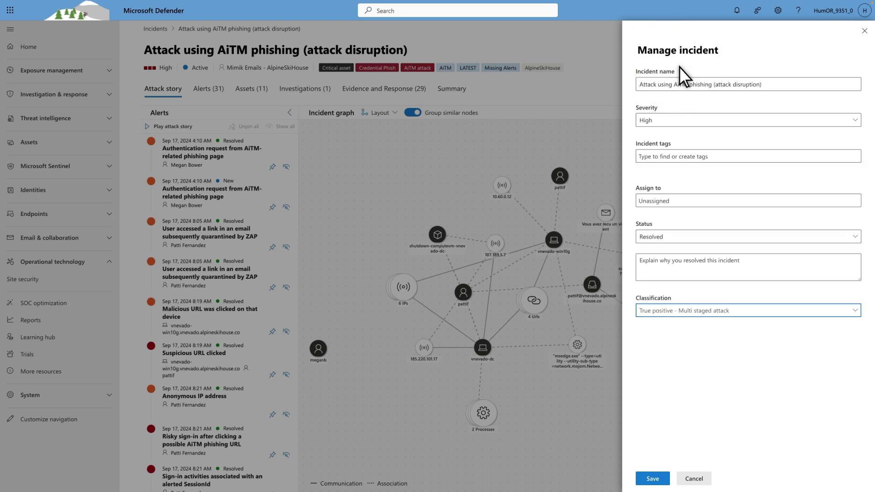
click(645, 483)
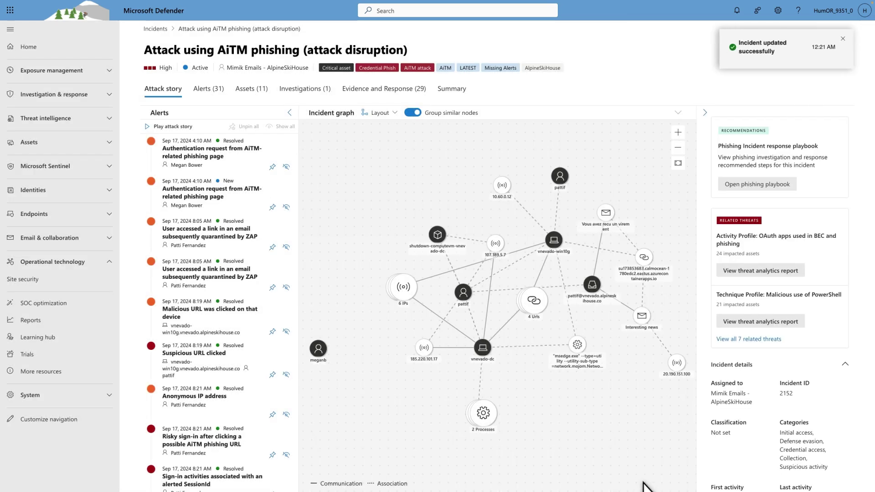